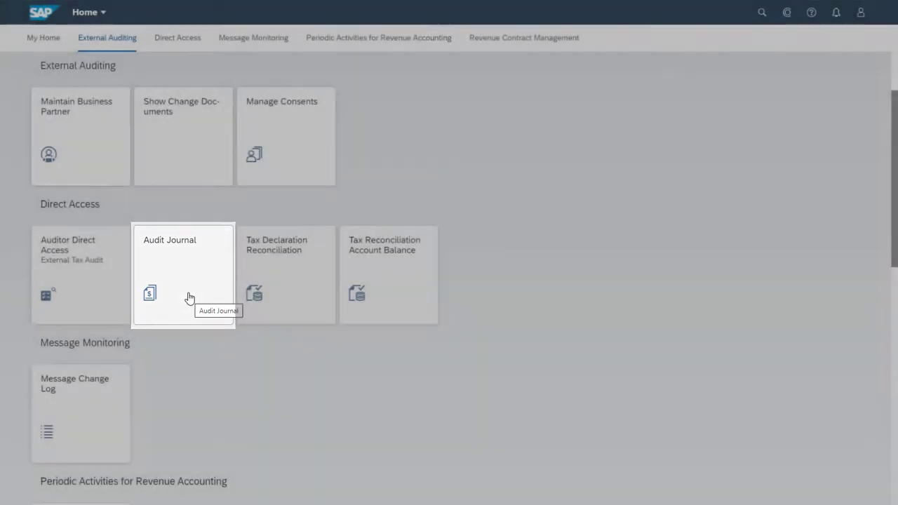
# - Open the Audit Journal and list entries for company code 1010, fiscal year 2019, ledger 0L and journal entry type SA
pyautogui.click(189, 299)
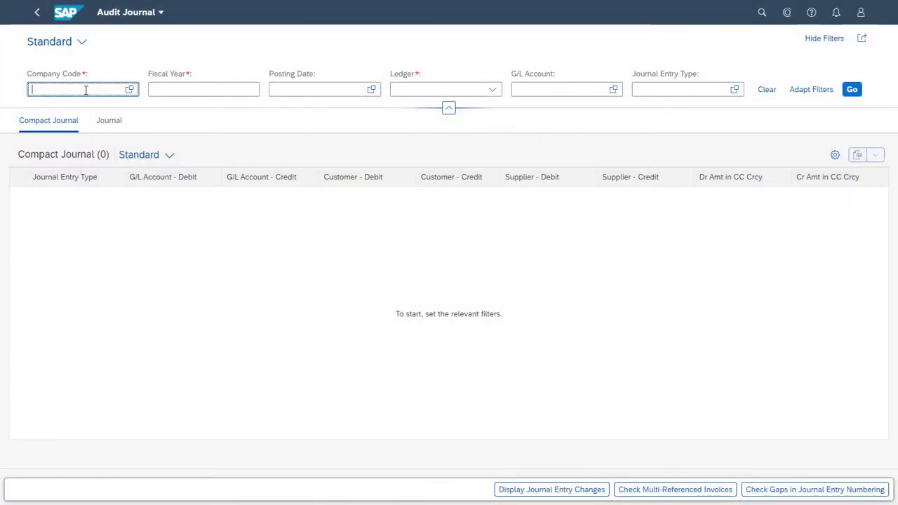
pyautogui.write('1010')
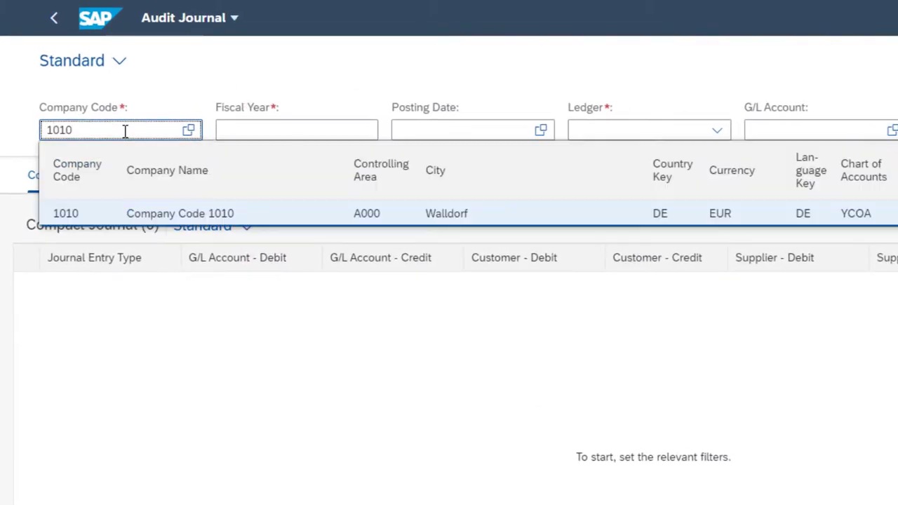
pyautogui.click(228, 133)
pyautogui.write('2019')
pyautogui.click(705, 130)
pyautogui.click(619, 156)
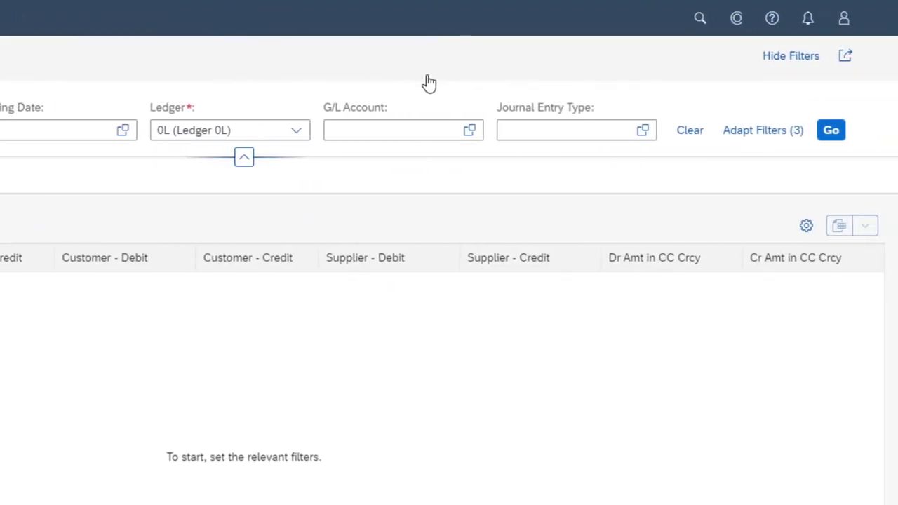
pyautogui.click(533, 127)
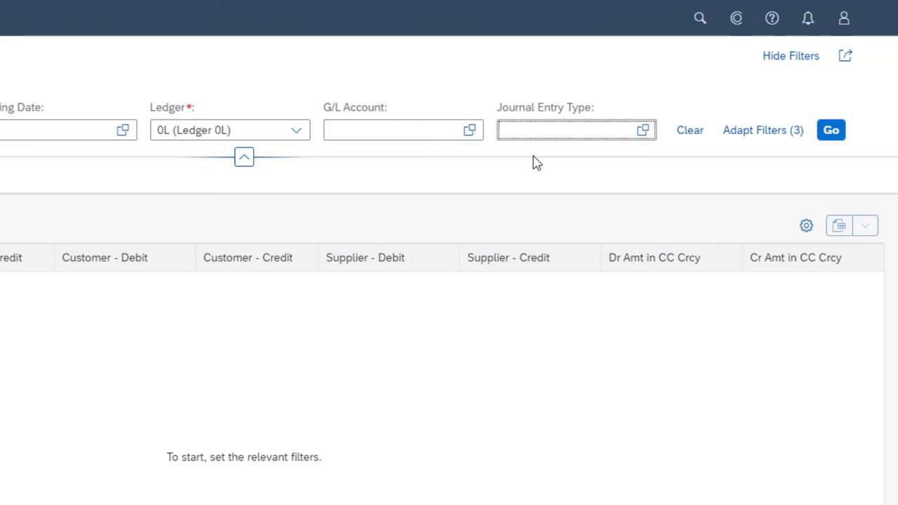
pyautogui.write('sa')
pyautogui.click(567, 204)
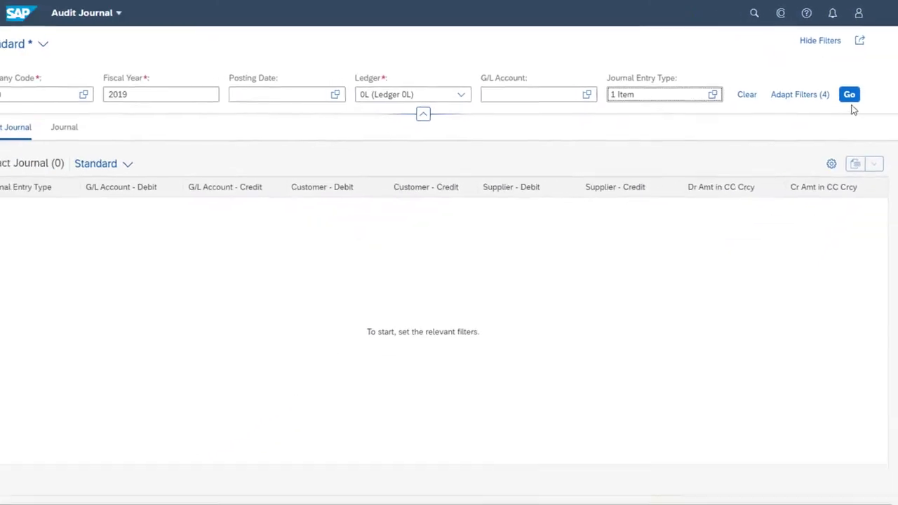
pyautogui.click(849, 98)
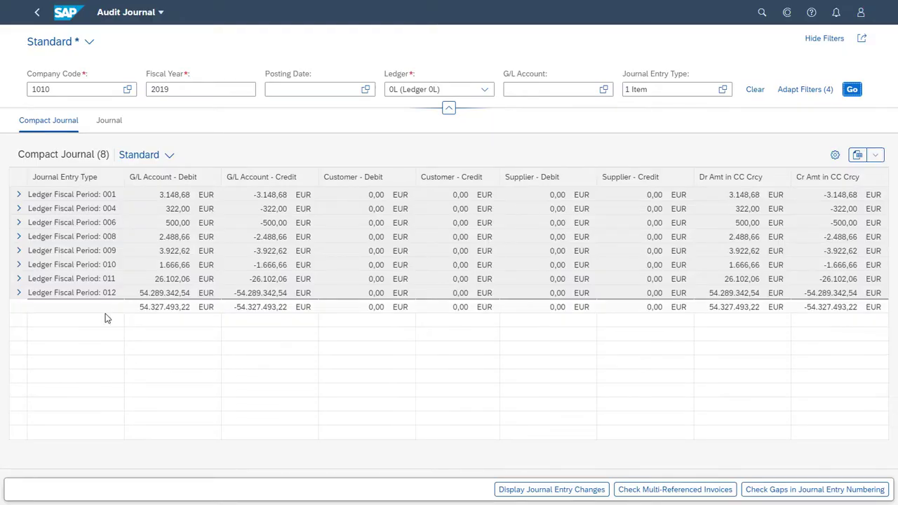
# - Drill down from ledger fiscal period 011 into its journal entries and expand the posting date 30.11.2019
pyautogui.click(18, 278)
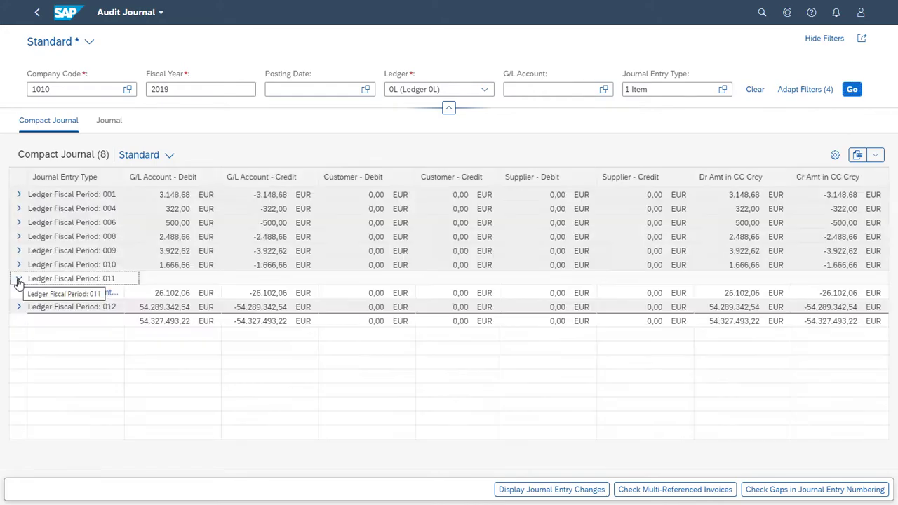
pyautogui.click(76, 292)
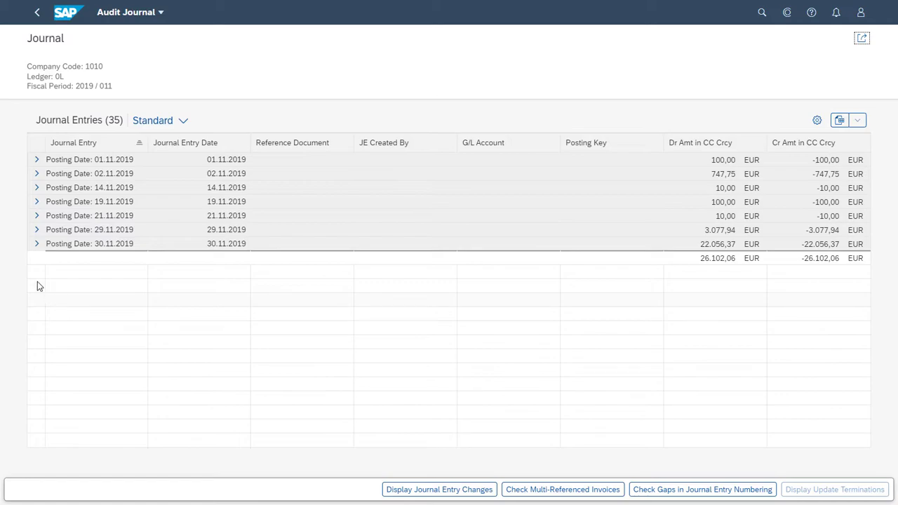
pyautogui.click(36, 245)
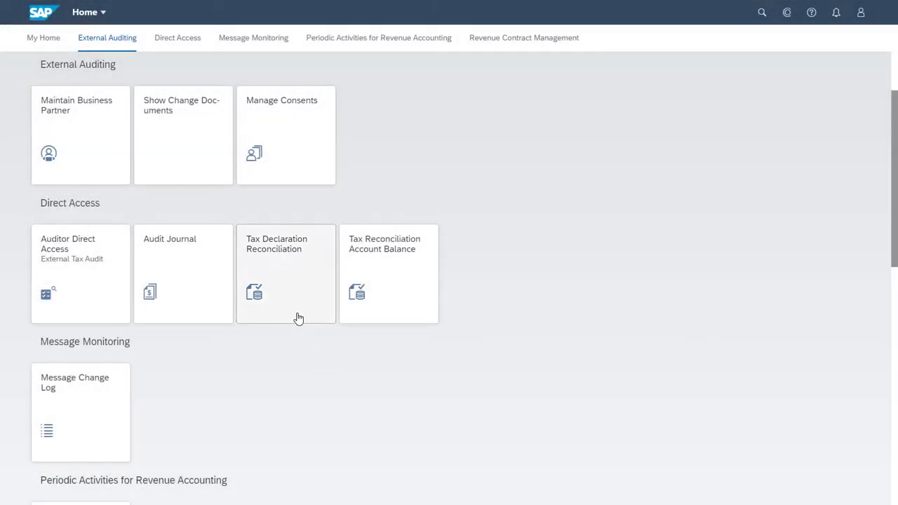
# - Run Tax Declaration Reconciliation with the preset DR_TRAINING filters and open the details of the 19% Input Tax Domestic (V1) row
pyautogui.click(296, 316)
pyautogui.click(295, 62)
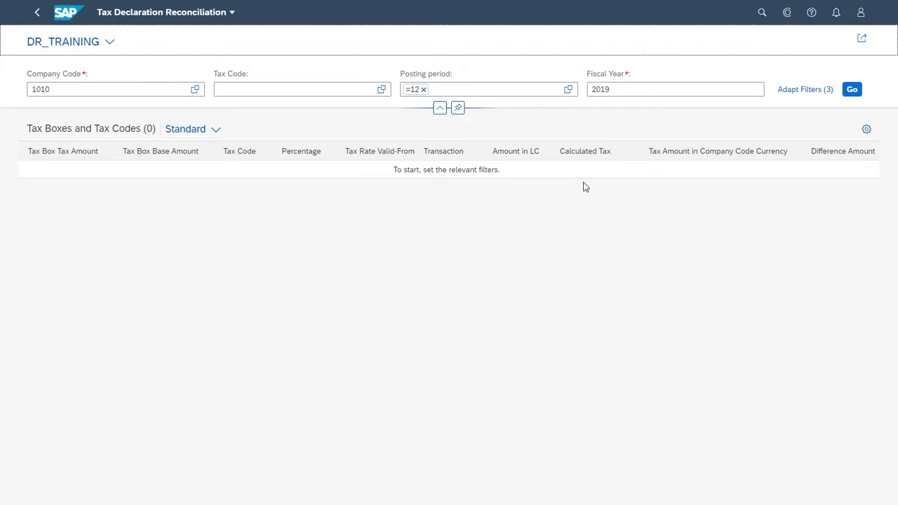
pyautogui.click(851, 92)
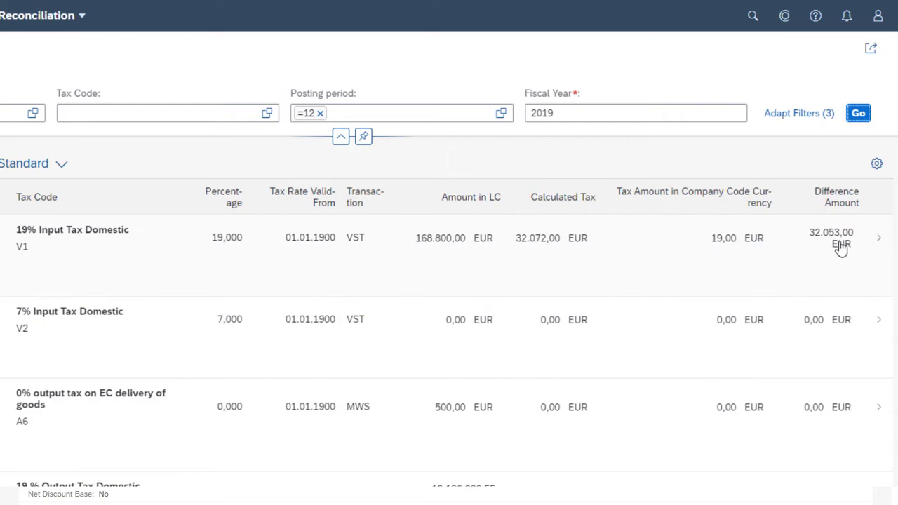
pyautogui.click(851, 247)
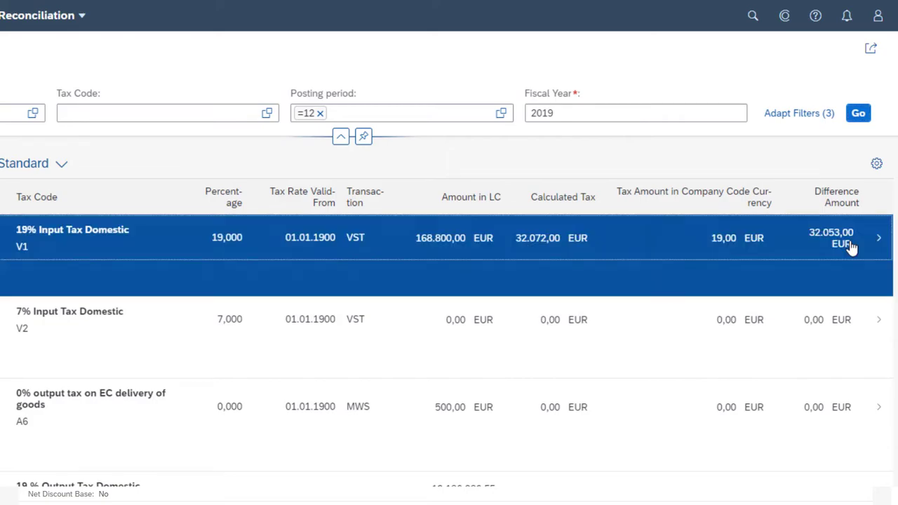
pyautogui.scroll(-3, 839, 193)
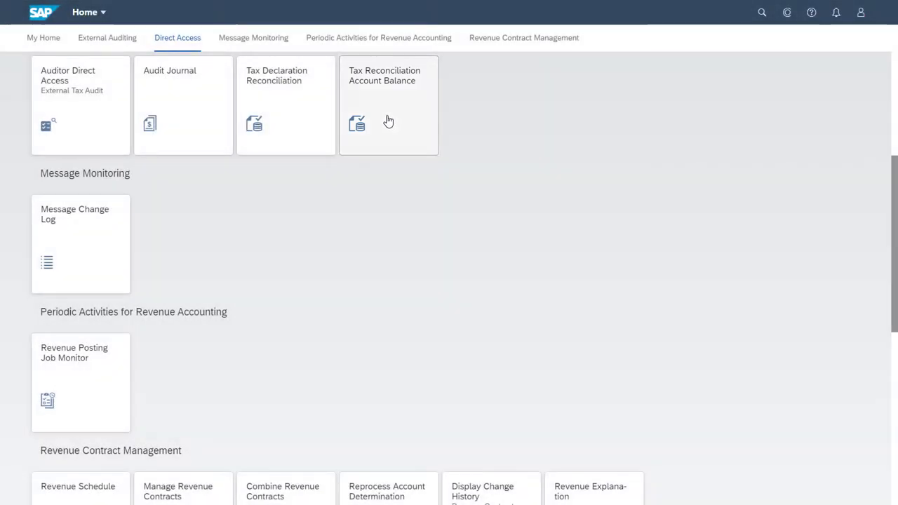
# - Run Tax Reconciliation Account Balance with the preset DR_Training filters and expand the first G/L account down to tax code V2
pyautogui.click(387, 121)
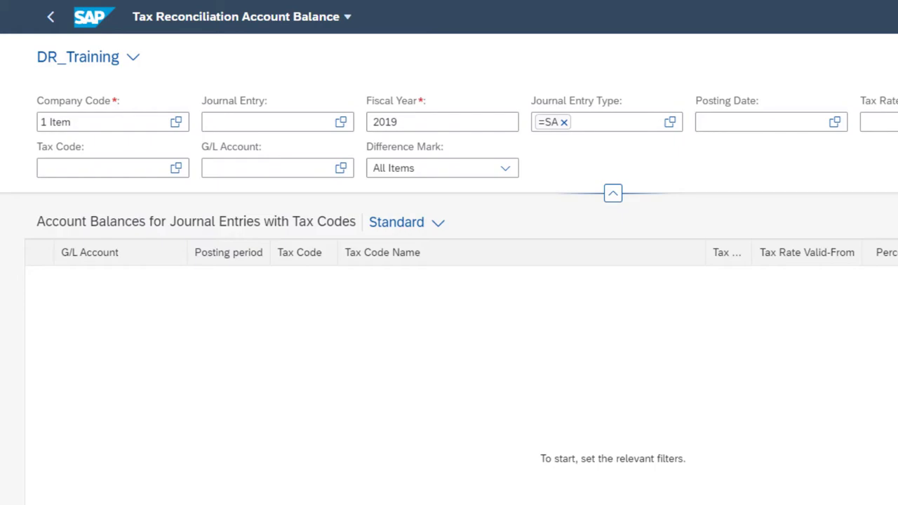
pyautogui.click(852, 123)
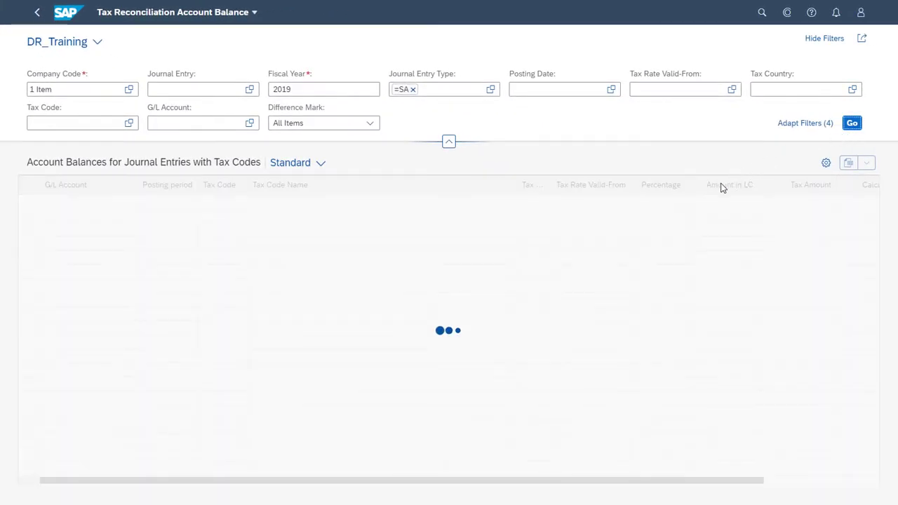
pyautogui.click(28, 204)
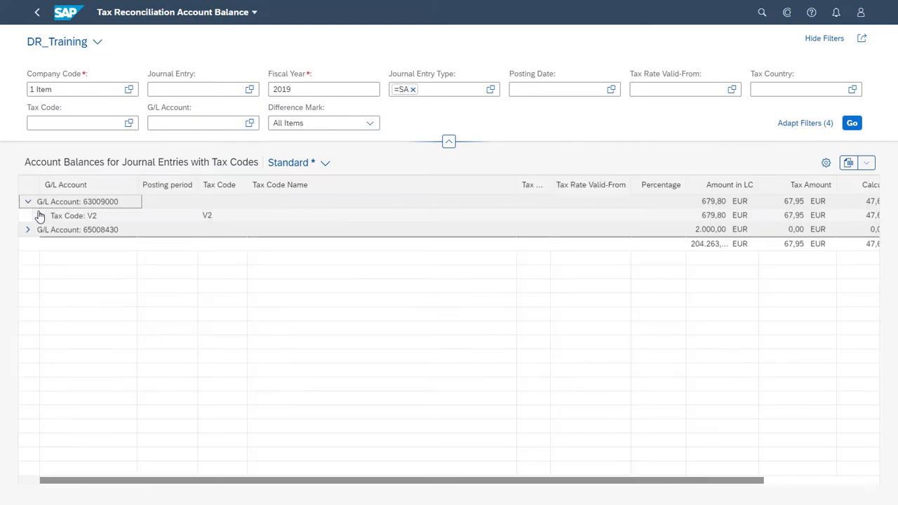
pyautogui.click(41, 216)
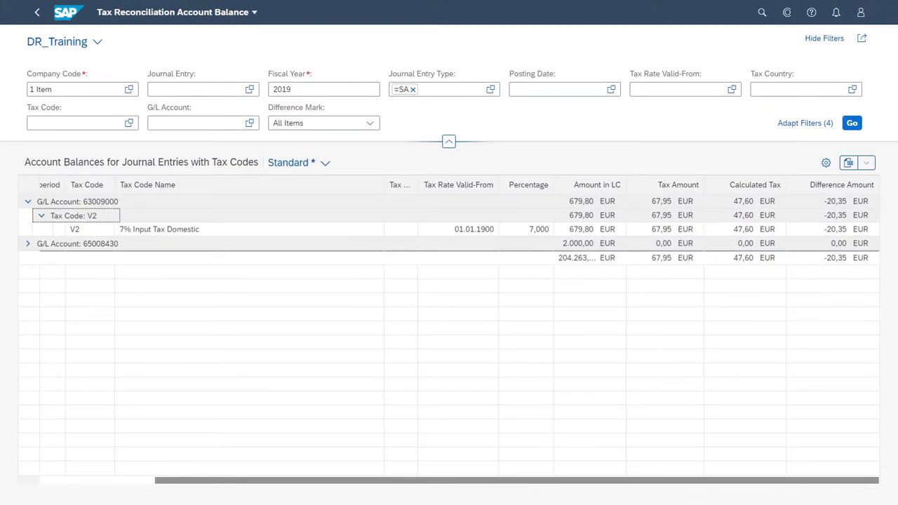
# - Add the Journal Entry column to the account balances table
pyautogui.click(826, 162)
pyautogui.scroll(-1, 207, 419)
pyautogui.scroll(-2, 206, 420)
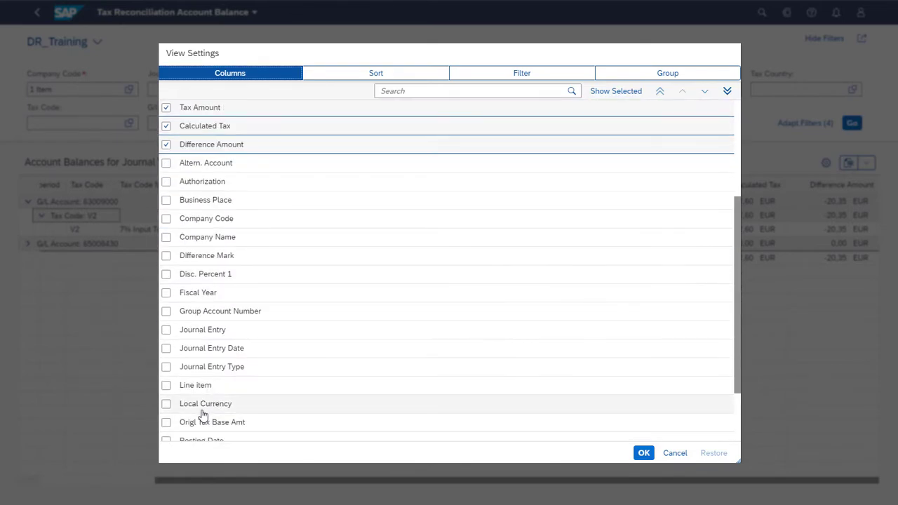
pyautogui.click(166, 329)
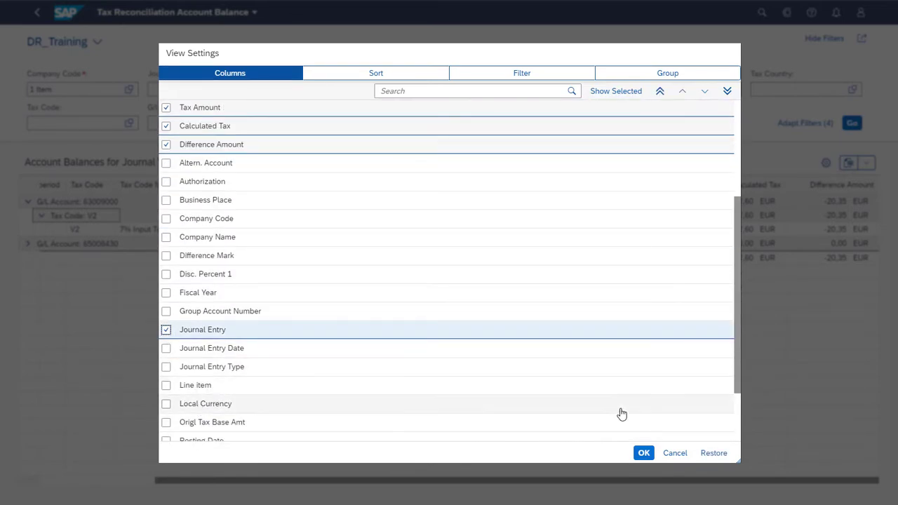
pyautogui.click(643, 453)
# - Expand the first G/L account and tax code V2 down to the first journal entry's line, and open its journal entry link
pyautogui.click(27, 202)
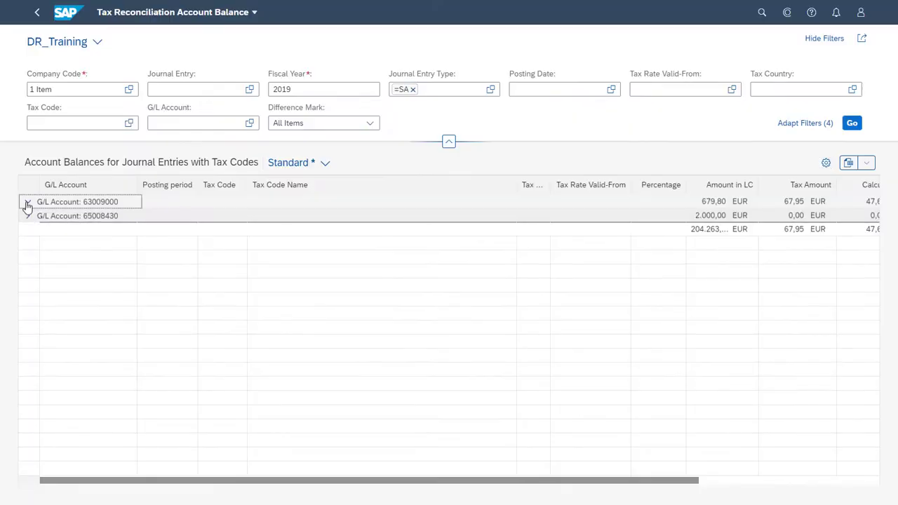
pyautogui.click(40, 218)
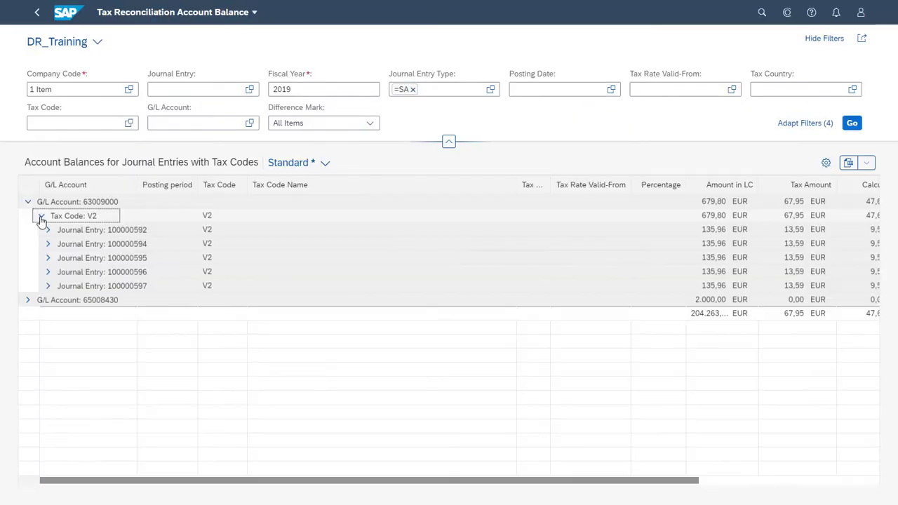
pyautogui.click(48, 230)
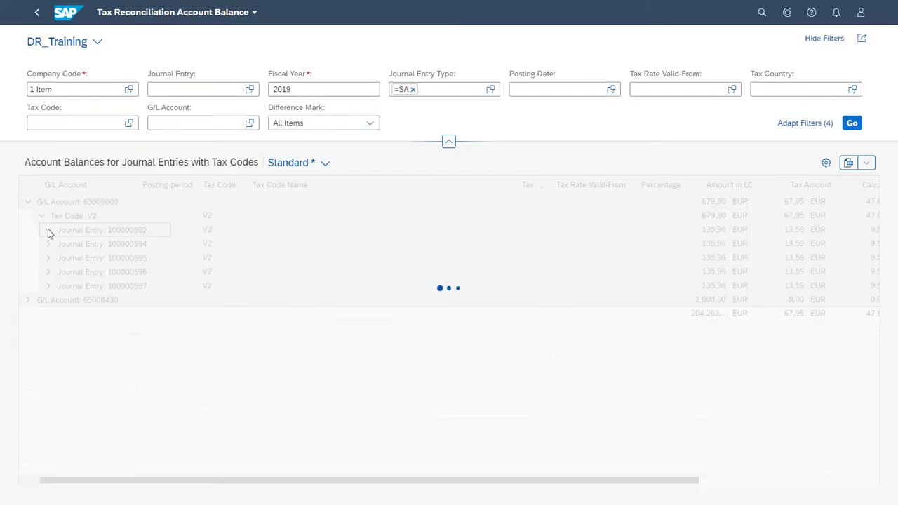
pyautogui.moveTo(223, 484); pyautogui.dragTo(416, 489)
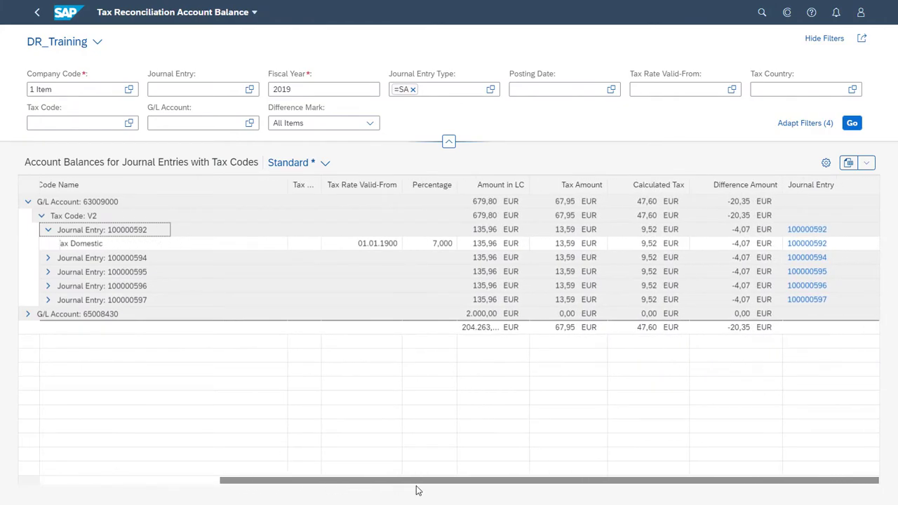
pyautogui.click(807, 244)
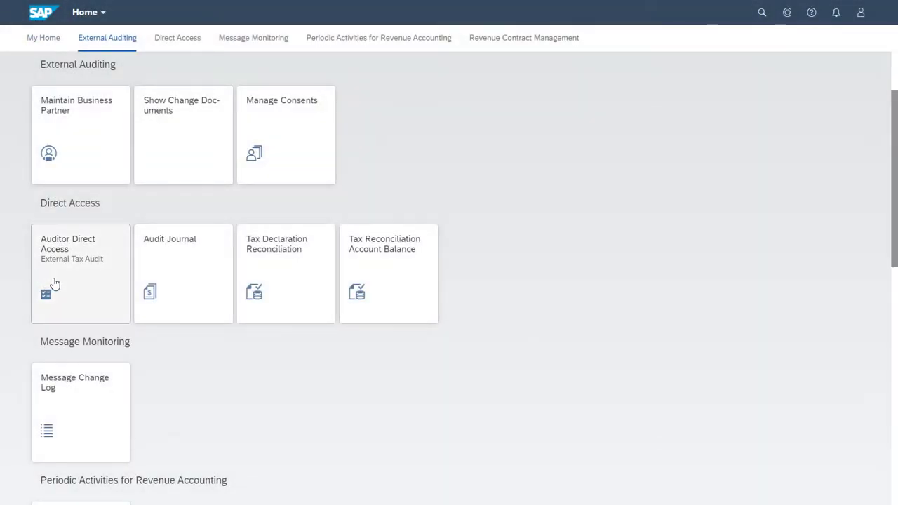
# - Open Auditor Direct Access and execute the audit structure S4H_AUDIT_TAX with check number 1
pyautogui.click(55, 283)
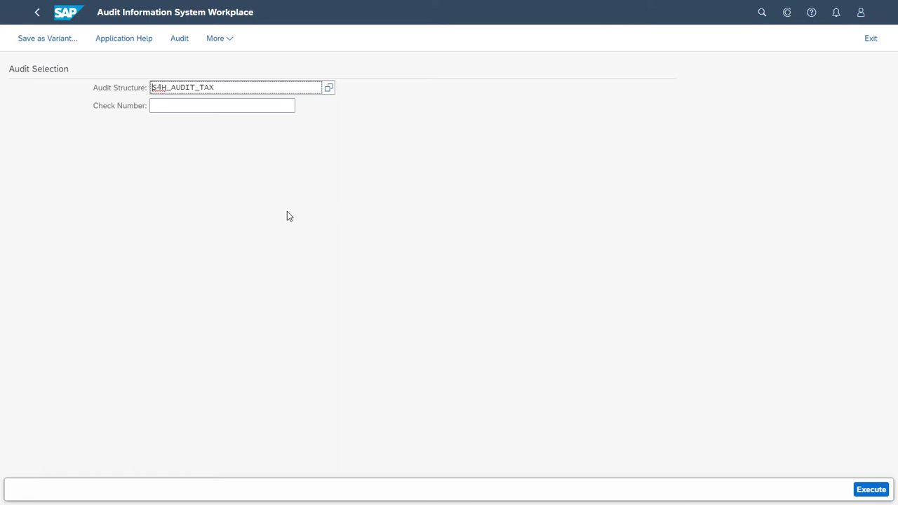
pyautogui.click(291, 106)
pyautogui.click(299, 107)
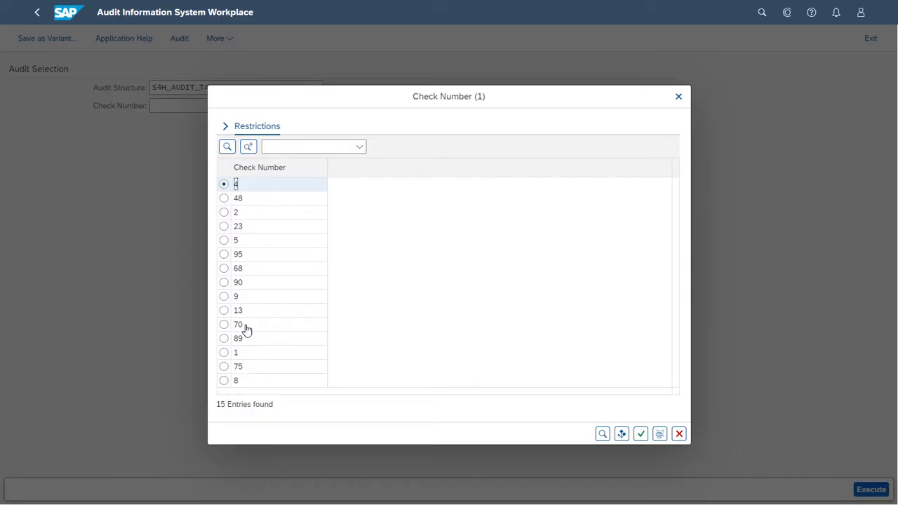
pyautogui.click(225, 353)
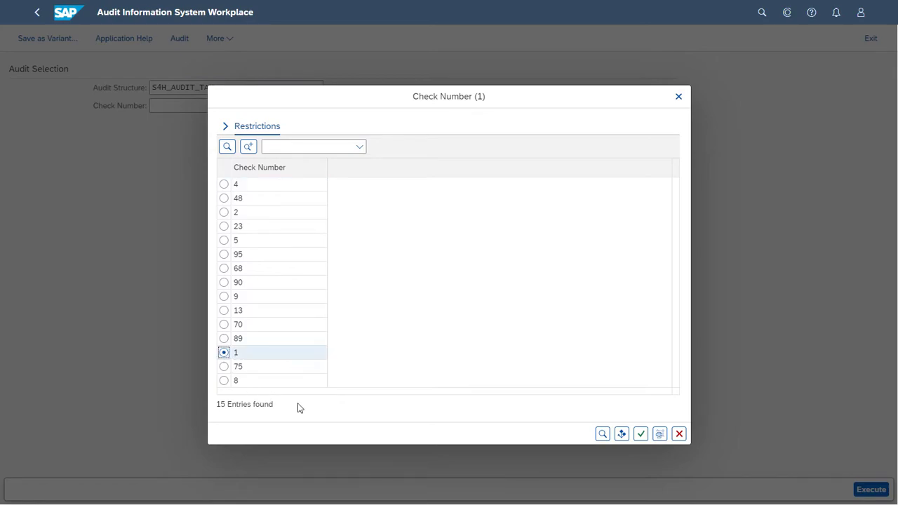
pyautogui.click(639, 435)
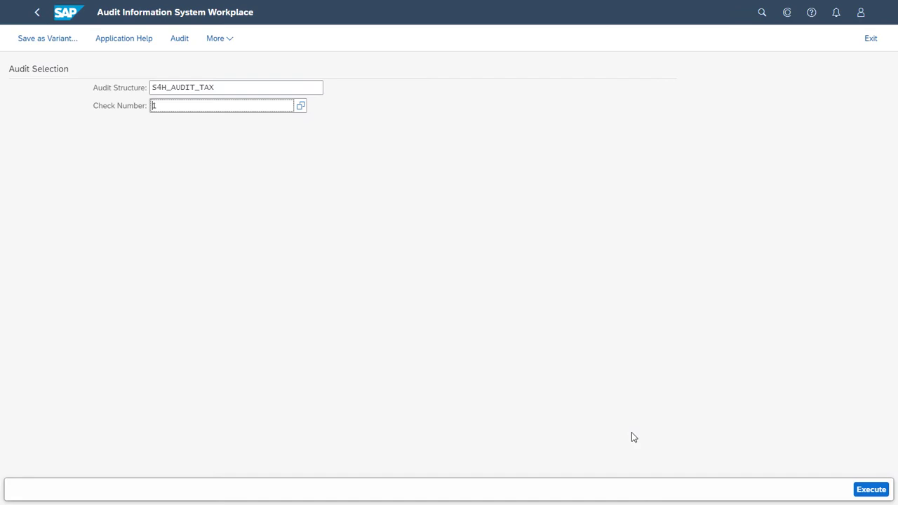
pyautogui.click(873, 490)
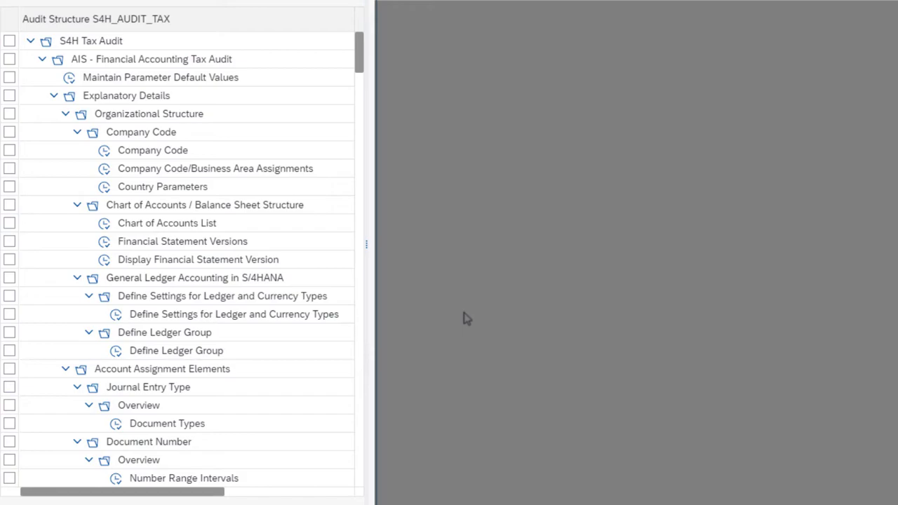
# - Open the Account List for Company Code report in the Customers overview of the audit structure's master data
pyautogui.scroll(-5, 321, 319)
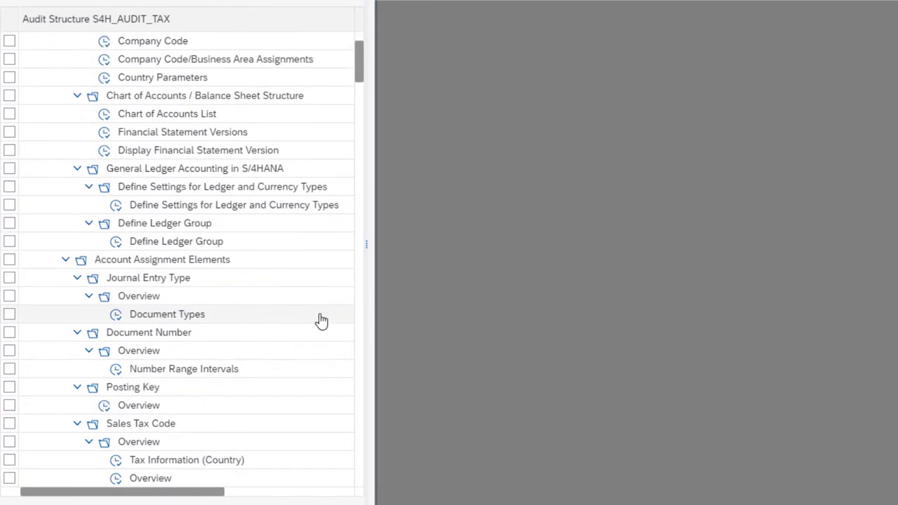
pyautogui.scroll(-3, 320, 320)
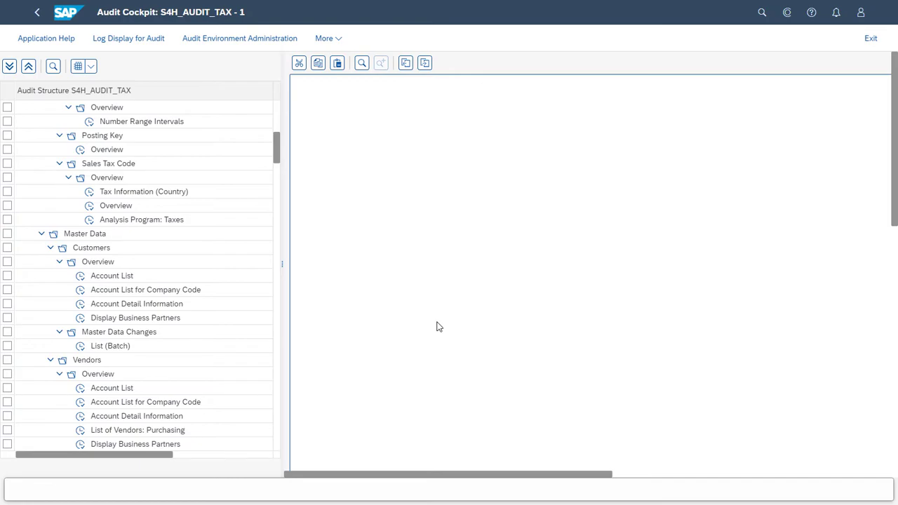
pyautogui.click(81, 294)
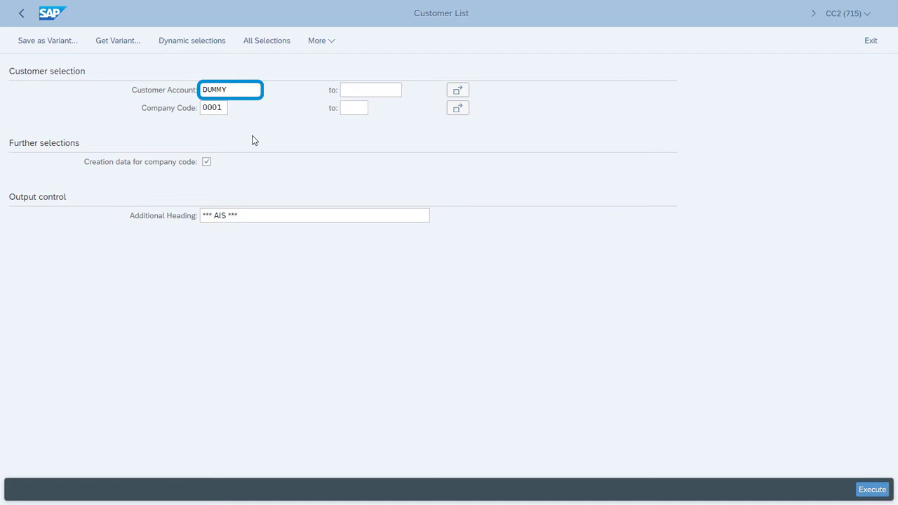
# - Clear the customer account and additional heading, set the company code to 1010, and execute the customer list
pyautogui.click(235, 90)
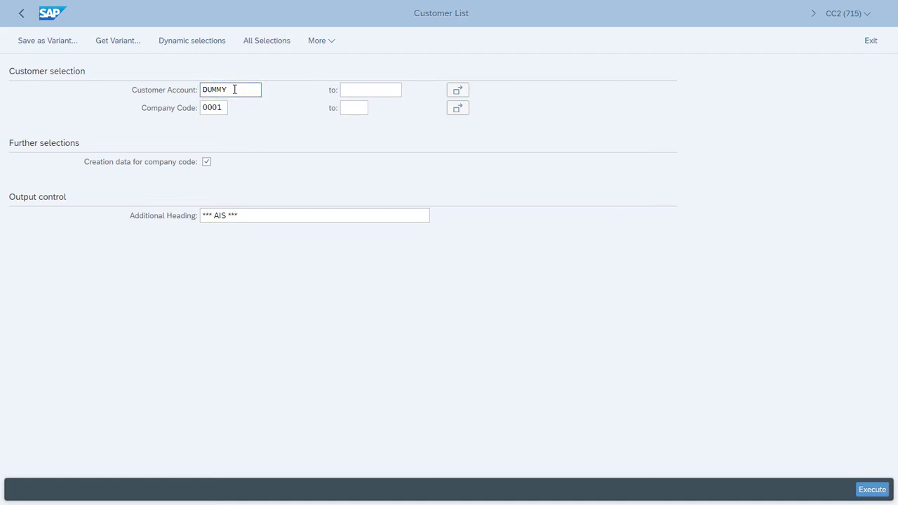
pyautogui.press('BackSpace')
pyautogui.press('BackSpace')
pyautogui.press('BackSpace')
pyautogui.press('BackSpace')
pyautogui.press('BackSpace')
pyautogui.click(232, 123)
pyautogui.click(219, 107)
pyautogui.write('1010')
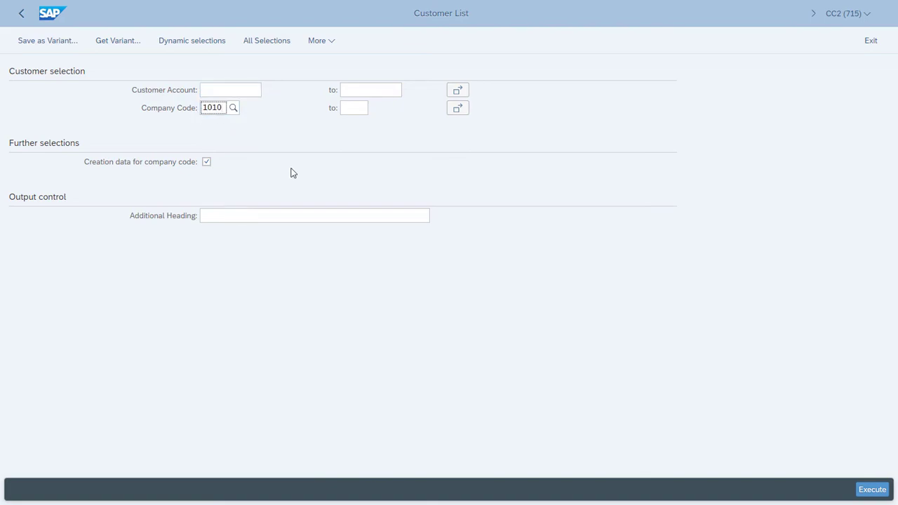
pyautogui.click(273, 176)
pyautogui.click(873, 489)
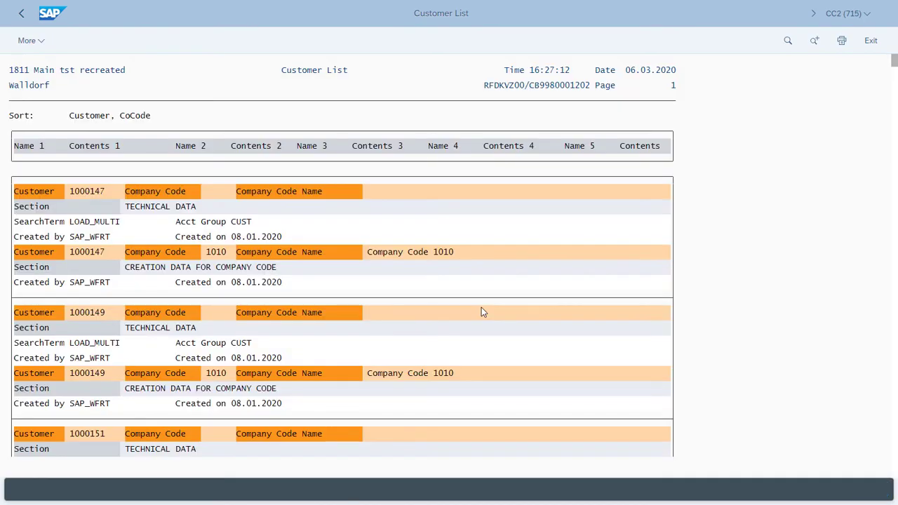
# - Look through the customer list and examine the check status and weighting options for its Account List for Company Code check step
pyautogui.scroll(-3, 700, 279)
pyautogui.scroll(-3, 699, 279)
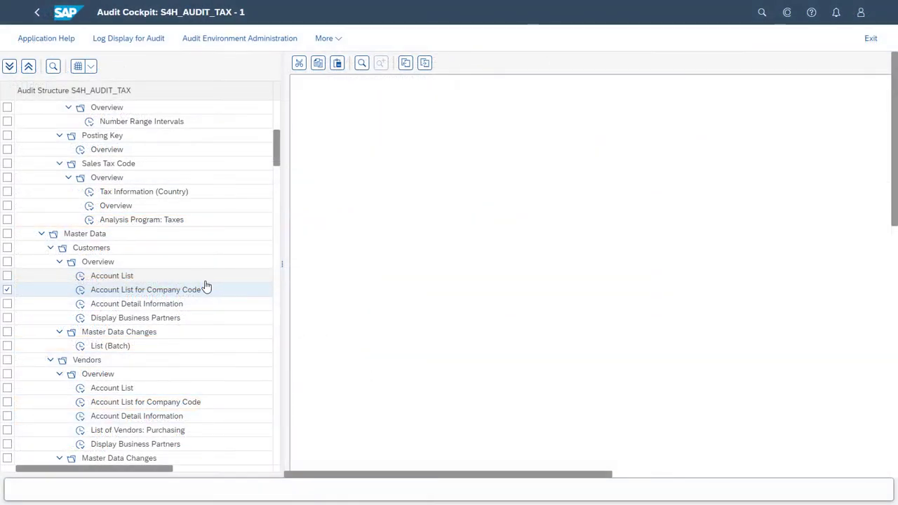
pyautogui.click(152, 293)
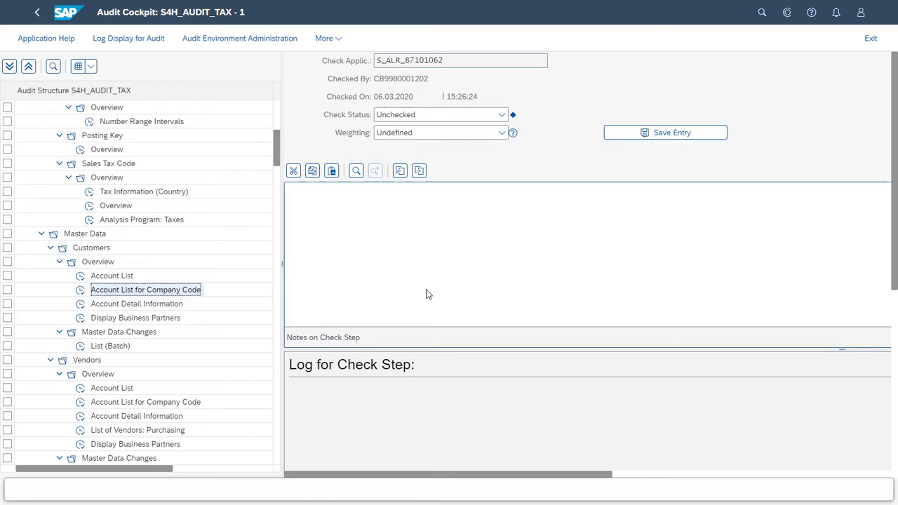
pyautogui.click(501, 114)
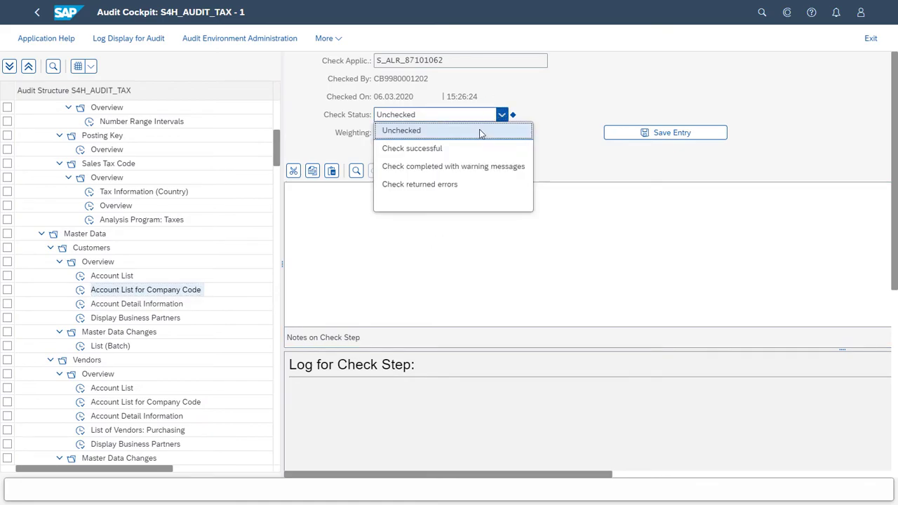
pyautogui.click(564, 145)
pyautogui.click(501, 138)
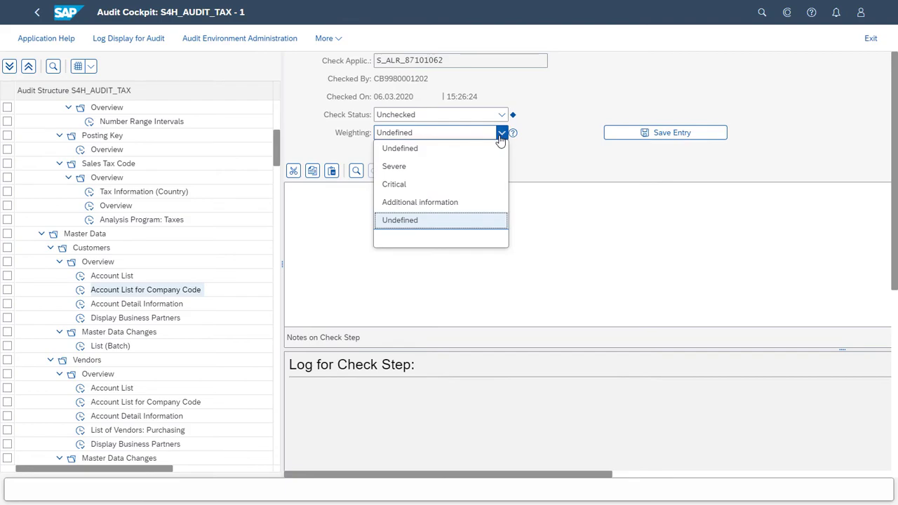
pyautogui.click(532, 232)
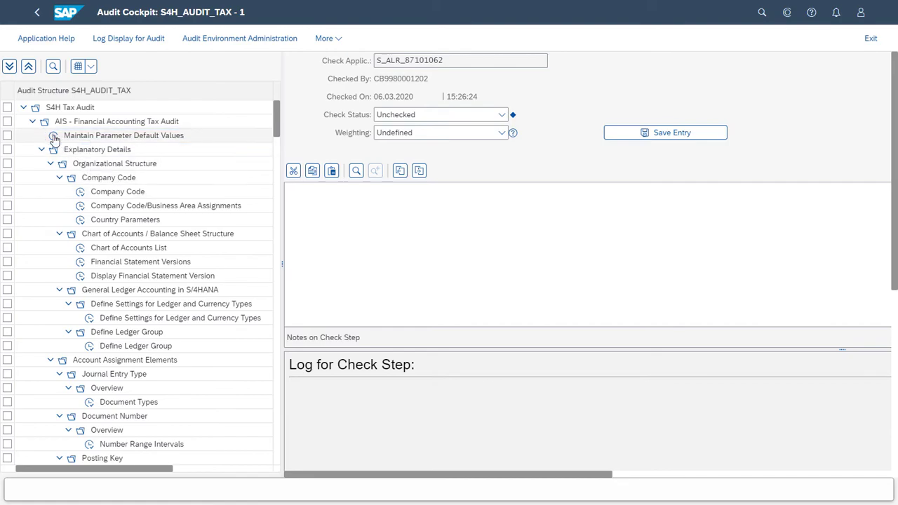
# - Open Maintain Parameter Default Values in the audit structure and look through the standard parameters for audit variants
pyautogui.click(55, 138)
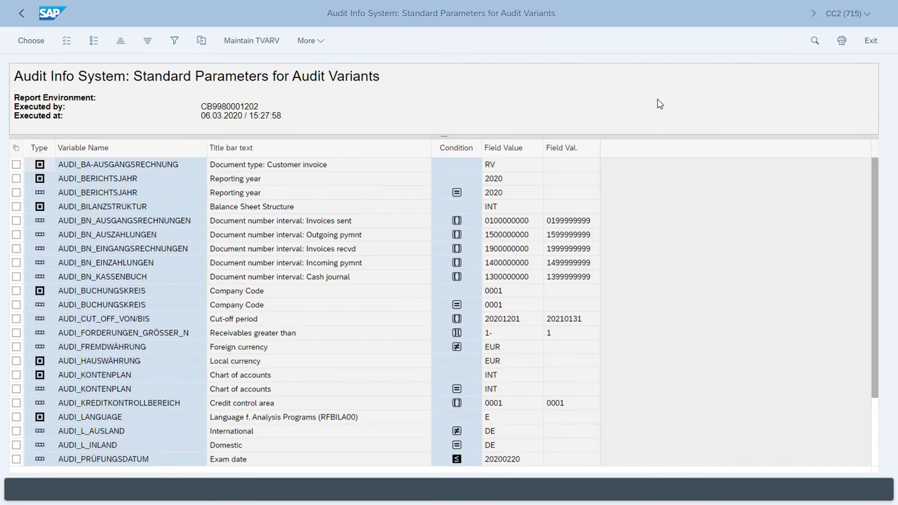
pyautogui.scroll(-3, 680, 155)
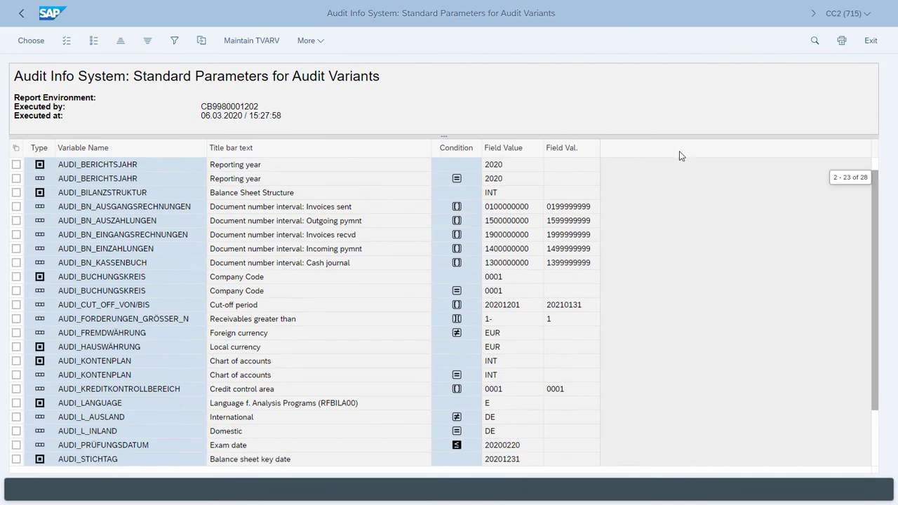
pyautogui.scroll(-1, 679, 156)
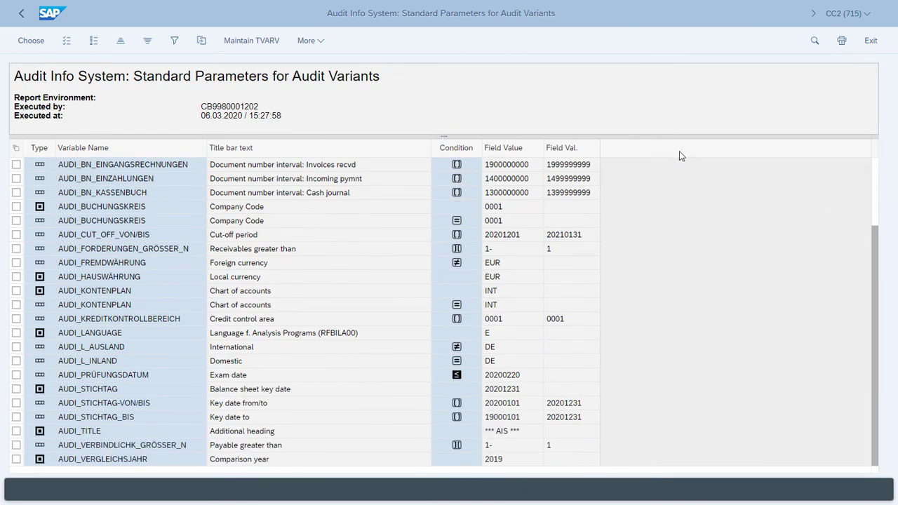
pyautogui.scroll(4, 679, 156)
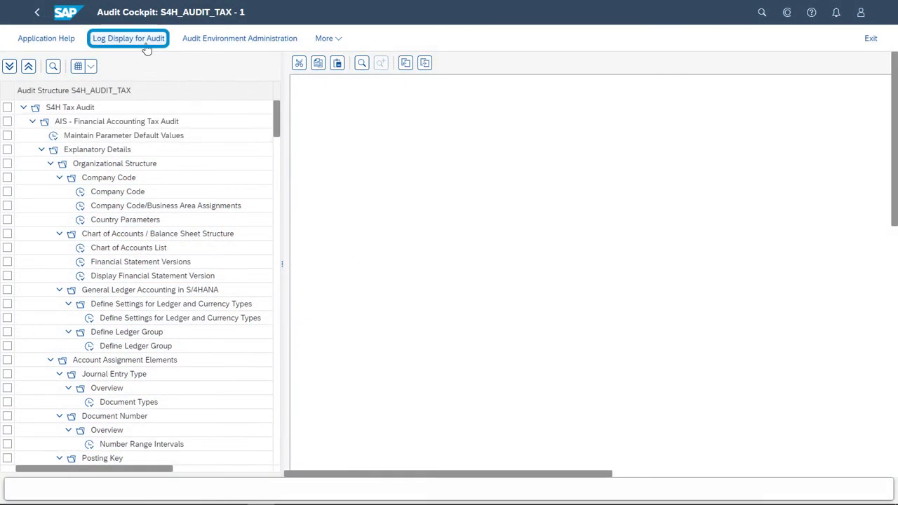
# - Open the audit's log display and execute the log analysis for audit structure S4H_AUDIT_TAX with check number 1
pyautogui.click(128, 39)
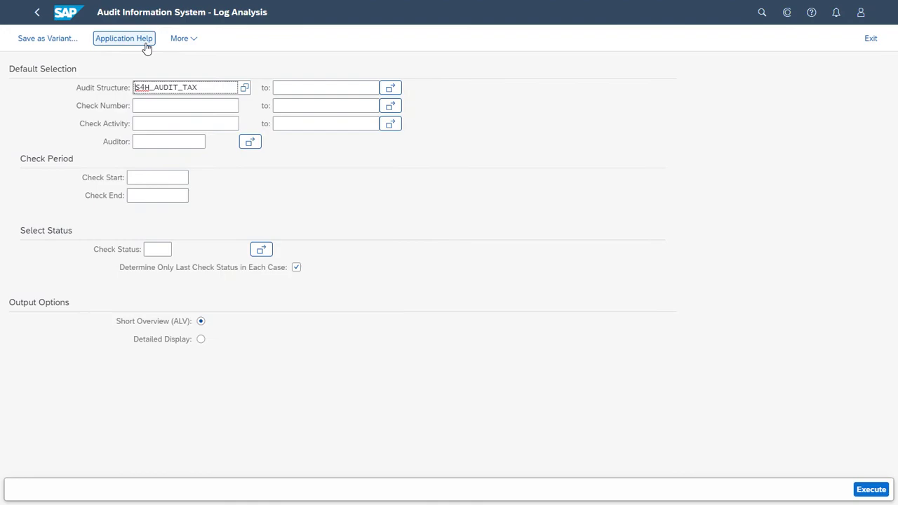
pyautogui.click(155, 87)
pyautogui.click(165, 104)
pyautogui.write('1')
pyautogui.click(594, 139)
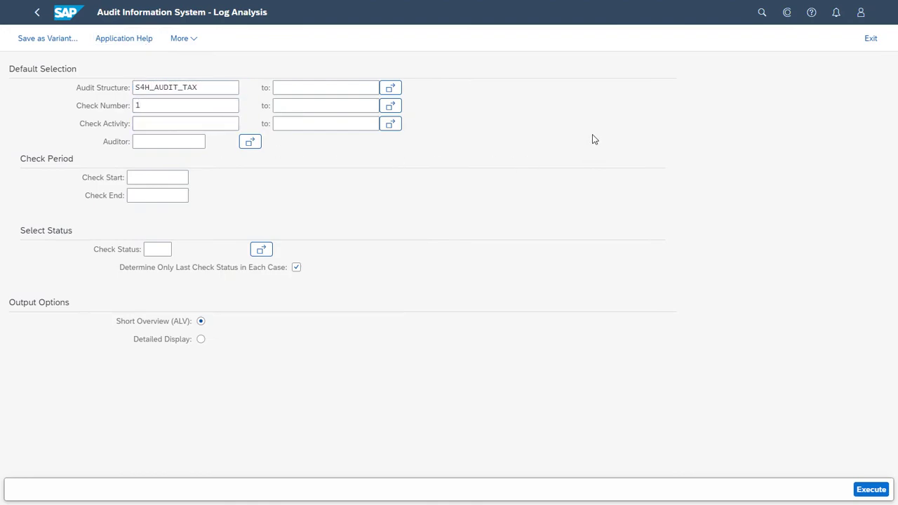
pyautogui.click(871, 489)
# - Examine the check status values available for the log analysis selection and leave the field empty
pyautogui.click(178, 250)
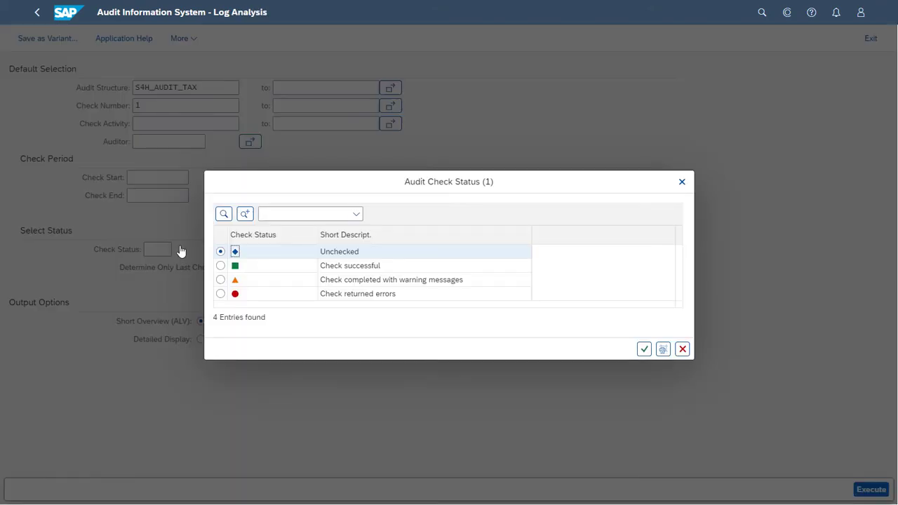
pyautogui.click(682, 183)
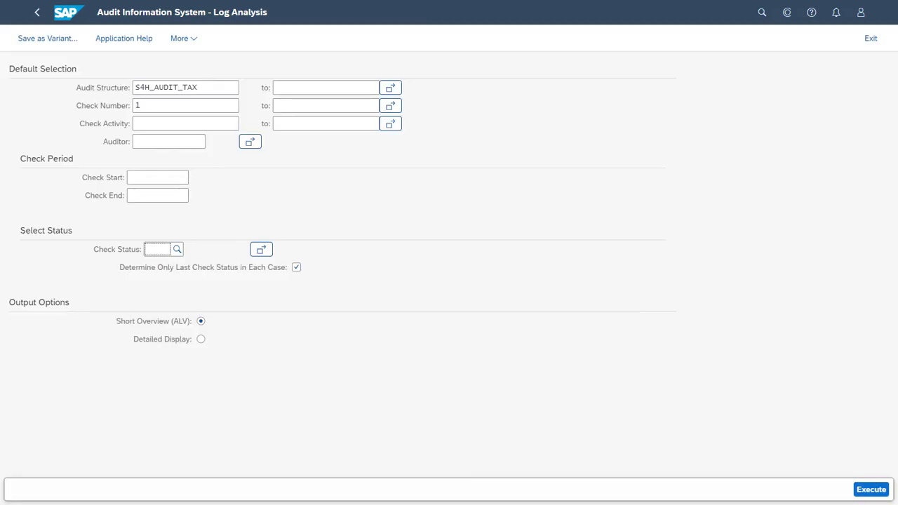